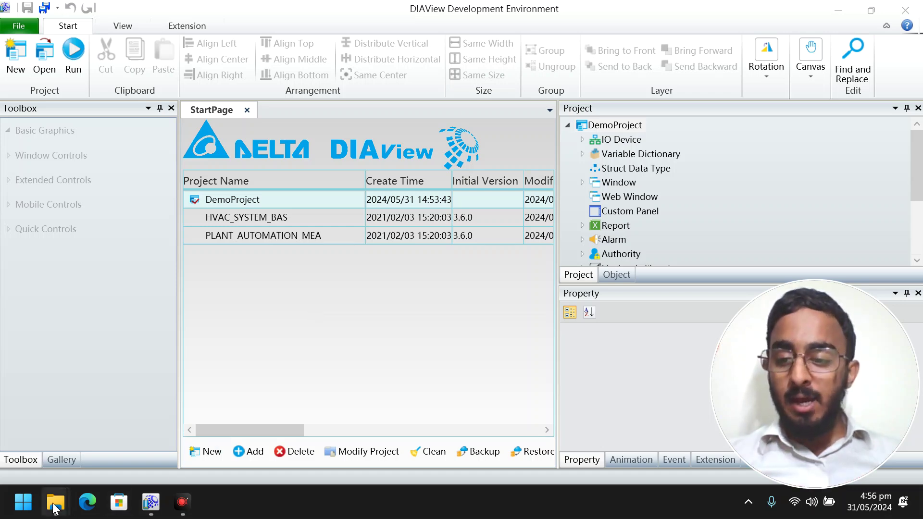
Step: Launch DIAViewSetup.exe from the DemoProject folder, then close its installation wizard
mouse_move(56, 502)
left_click(215, 425)
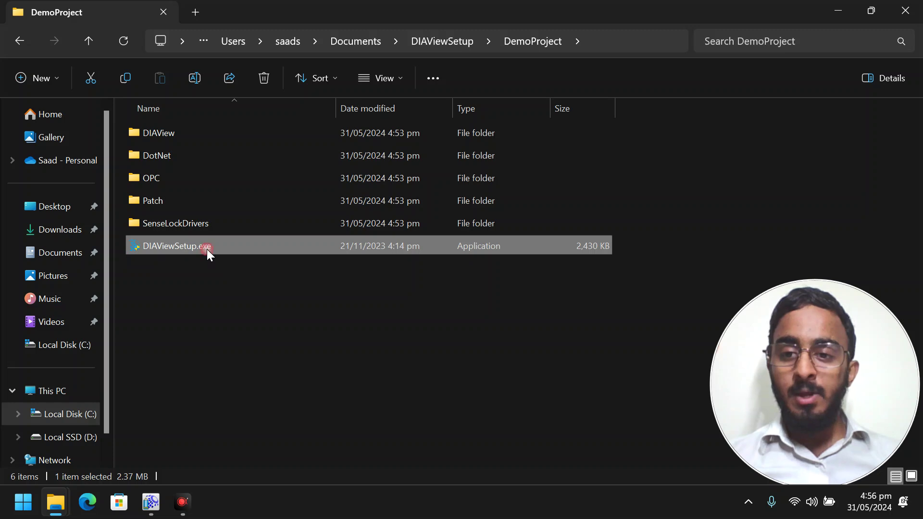
double_click(207, 248)
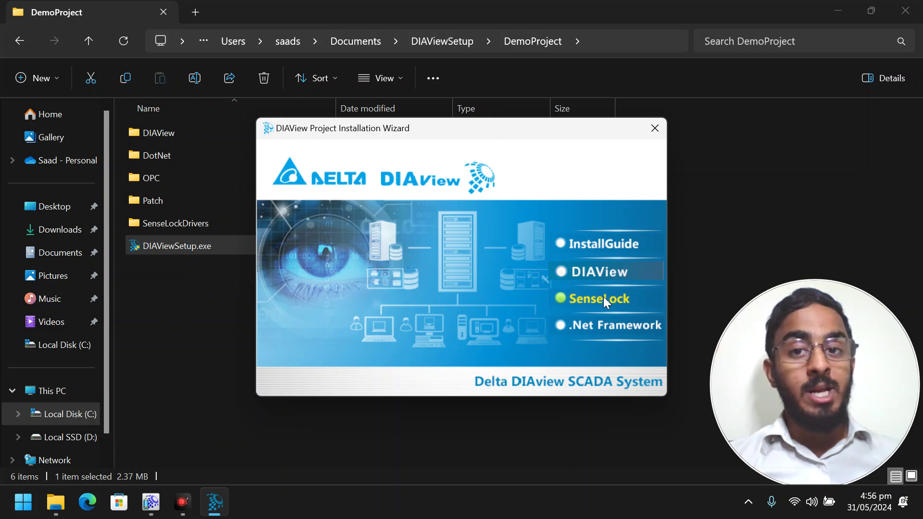
left_click(663, 131)
Step: Close the current project in DIAView and reopen DemoProject from the start page
mouse_move(151, 501)
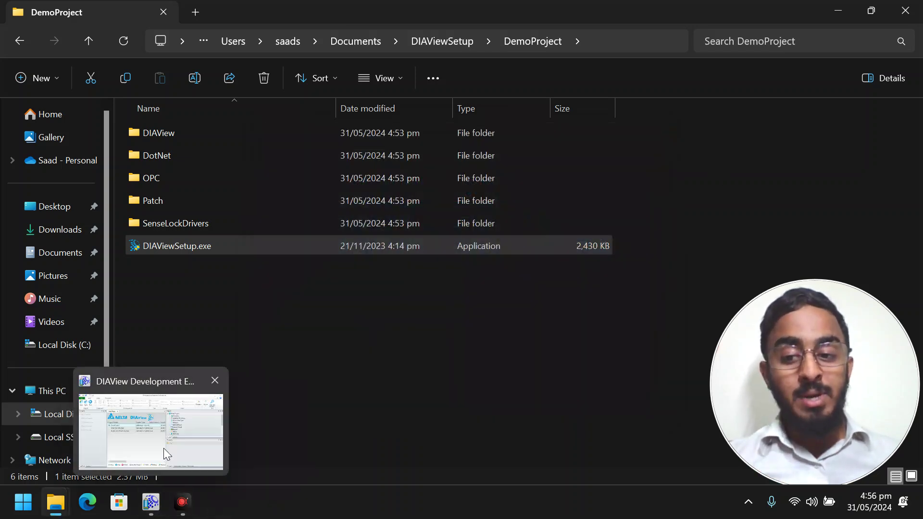
left_click(164, 448)
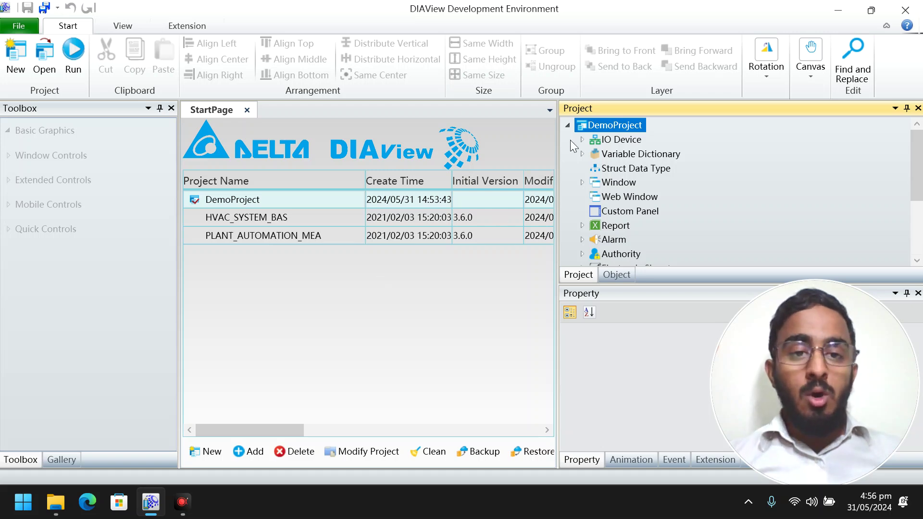
left_click(9, 23)
left_click(44, 96)
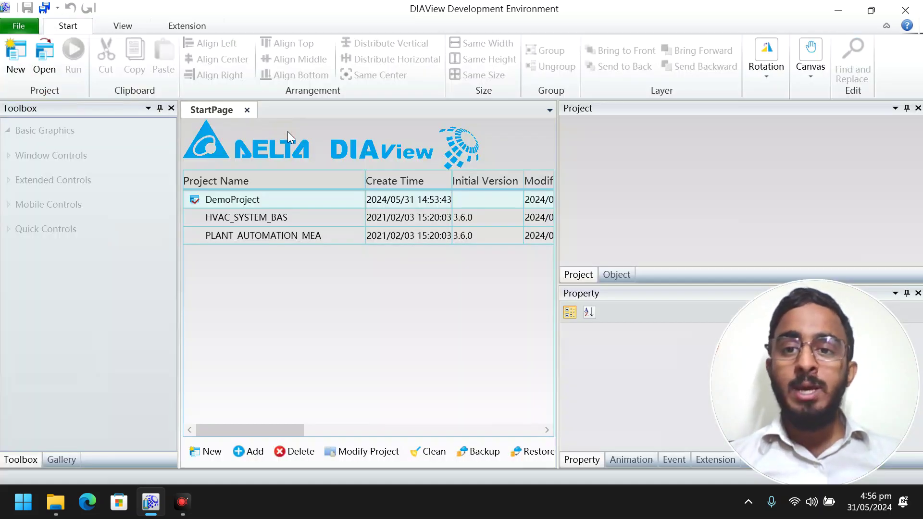
double_click(253, 201)
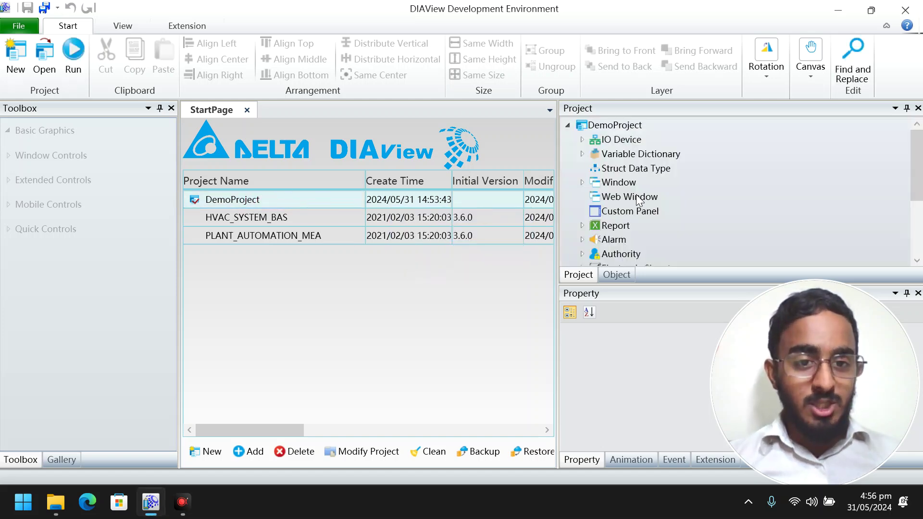
Step: Open the Title window from DemoProject's Window > Other group for editing
double_click(618, 183)
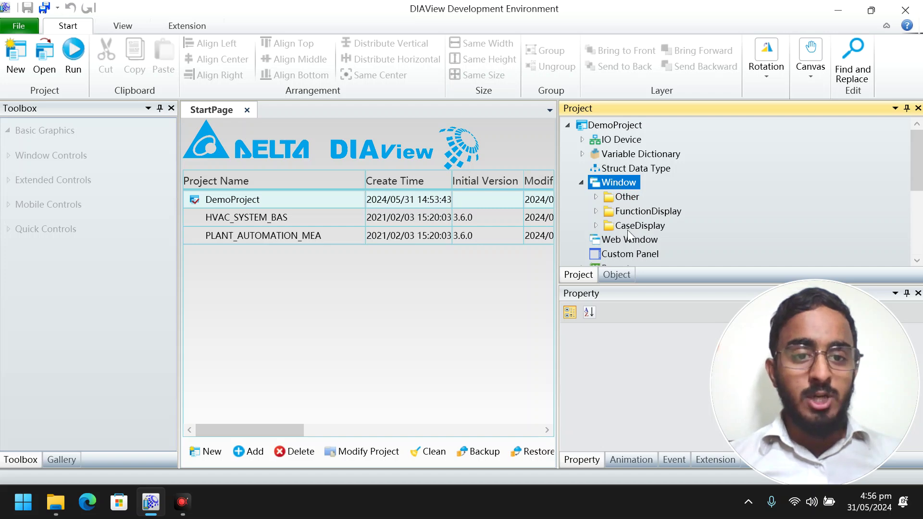
double_click(625, 198)
double_click(633, 212)
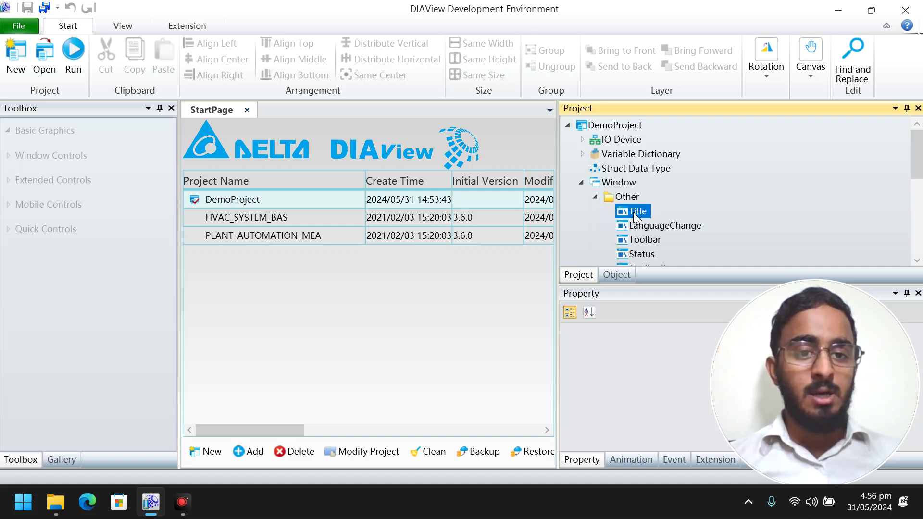
left_click(581, 183)
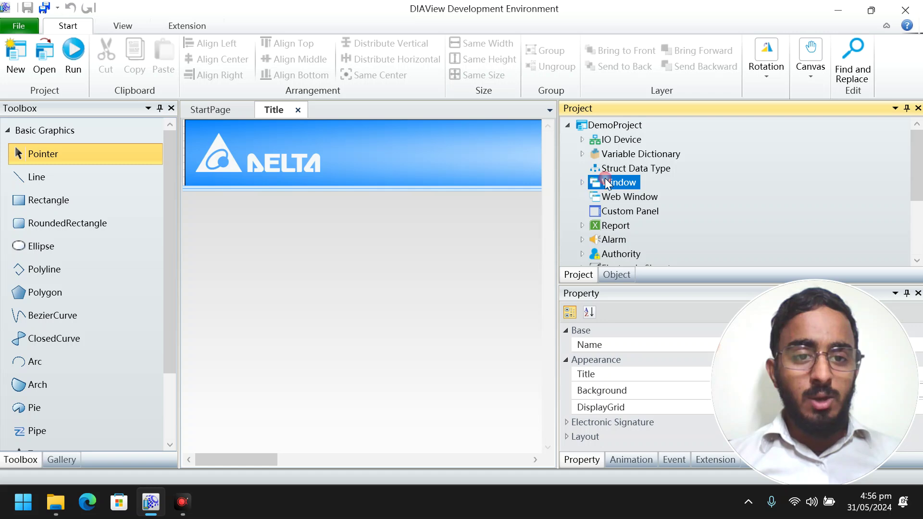
Step: Open DemoProject's Package settings and set the shortcut name to BMSSCADA
right_click(610, 128)
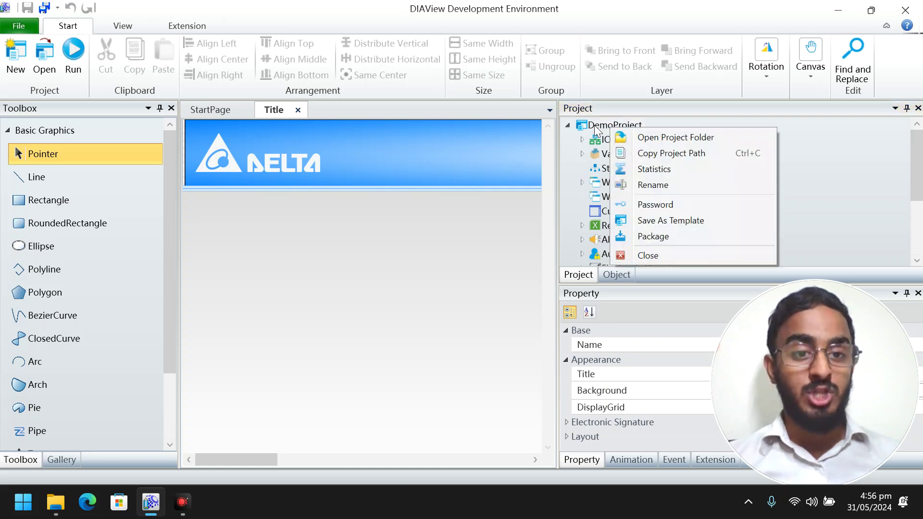
left_click(663, 241)
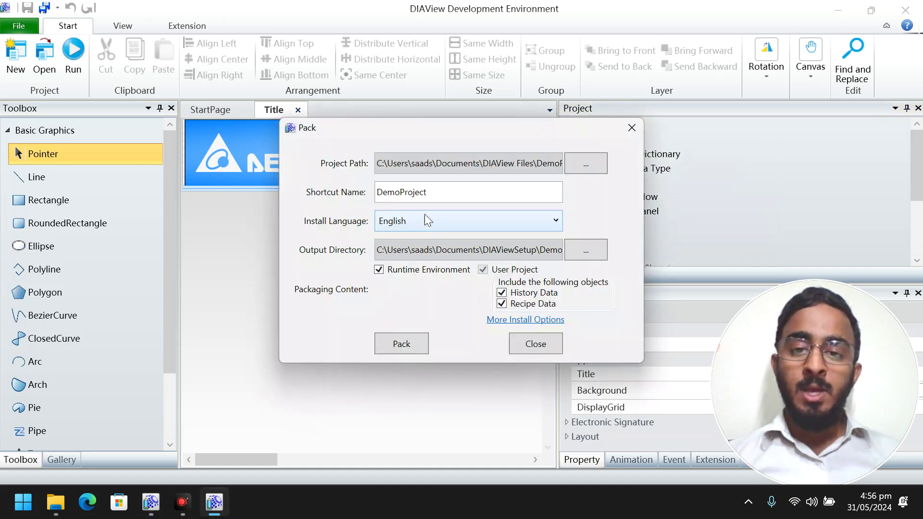
key("ctrl+a")
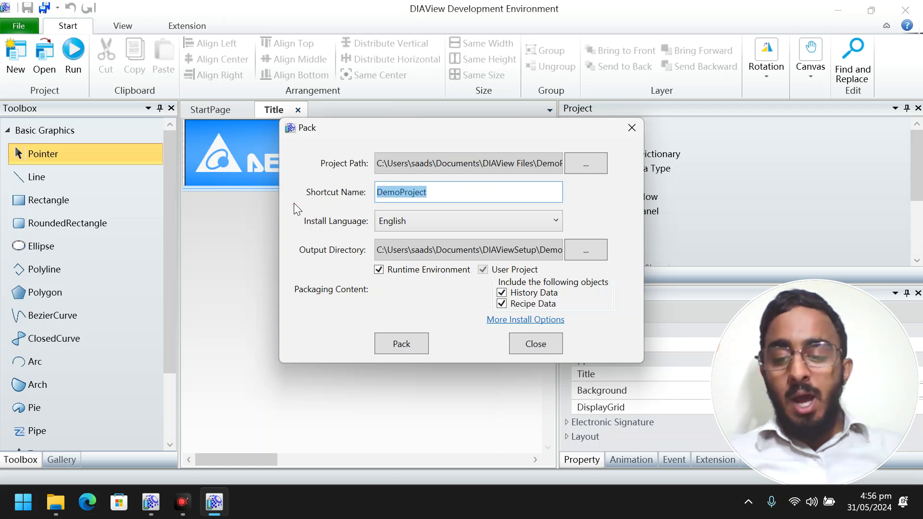
type("BMS")
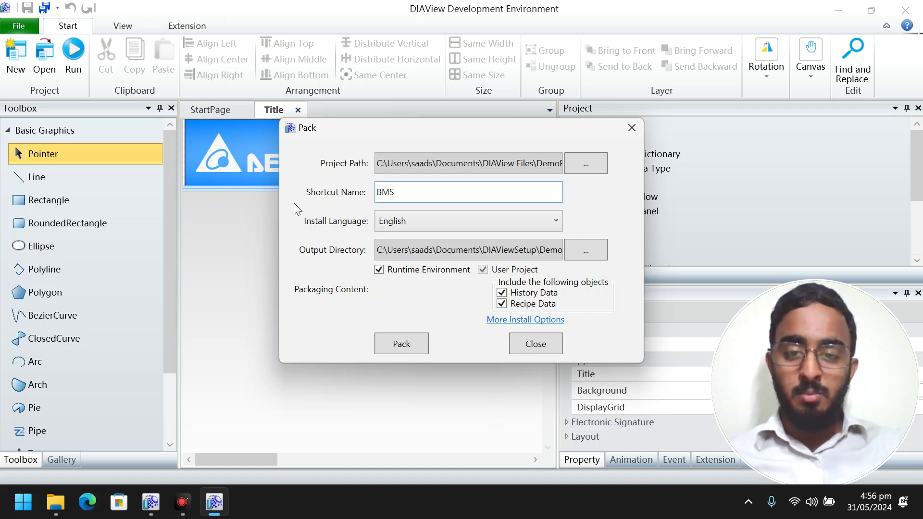
type("SCADA")
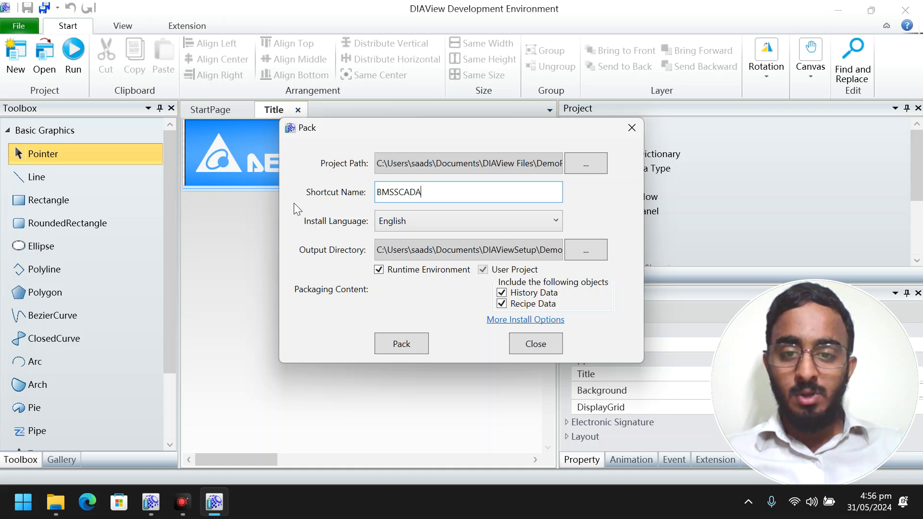
Step: Try packing with shortcut name BMS_SCADA and dismiss the English-only name error
key("Left")
key("Left")
key("Left")
key("Left")
type("_")
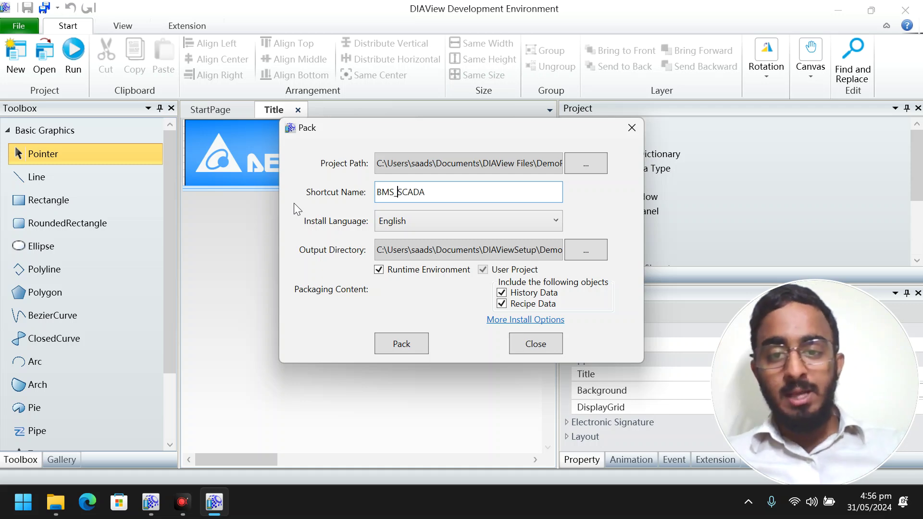
left_click(405, 346)
left_click(451, 307)
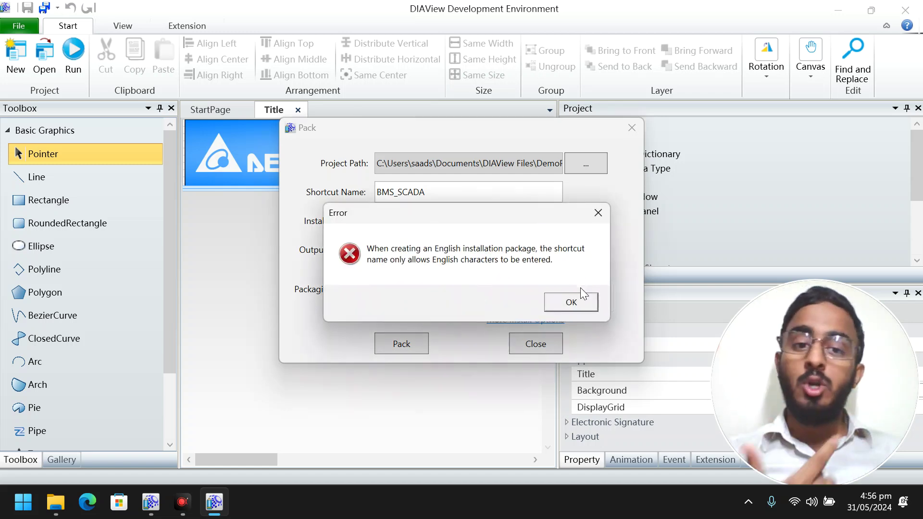
left_click(572, 303)
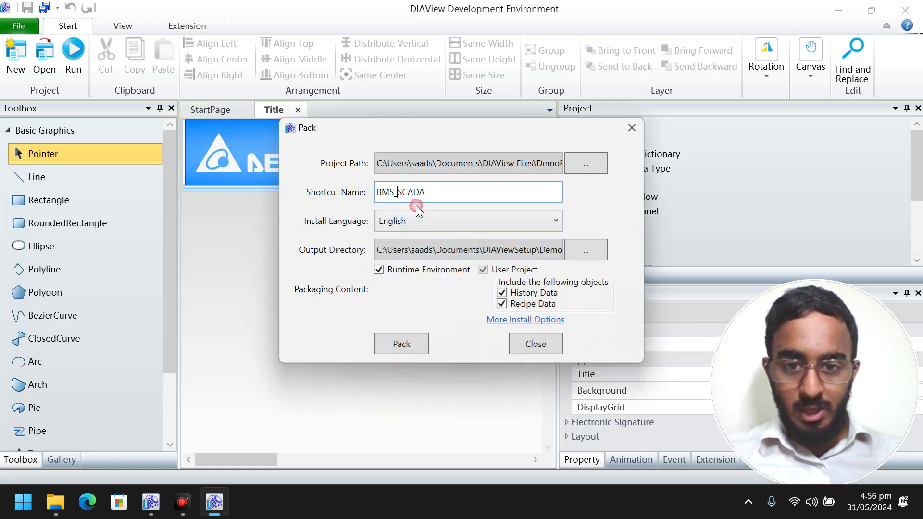
Step: Choose the Documents folder as the package output directory
left_click(586, 262)
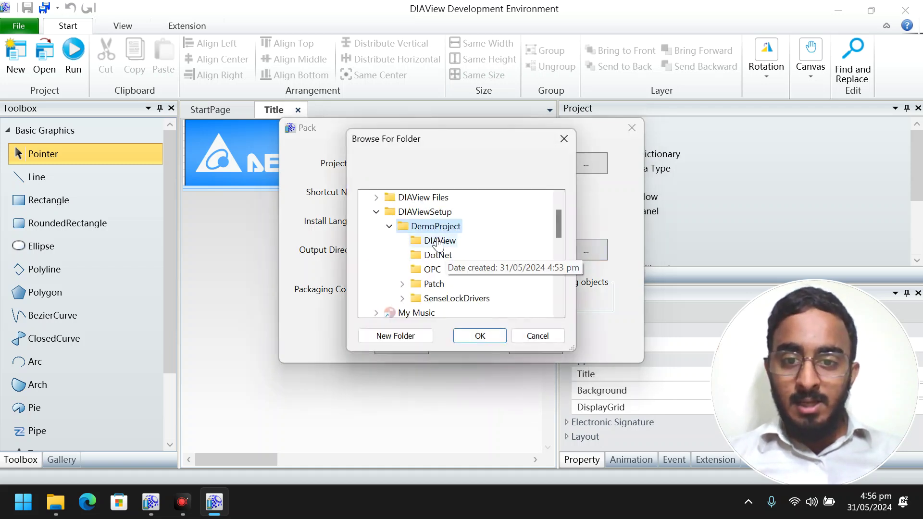
scroll(433, 250, "up", 1)
left_click(409, 212)
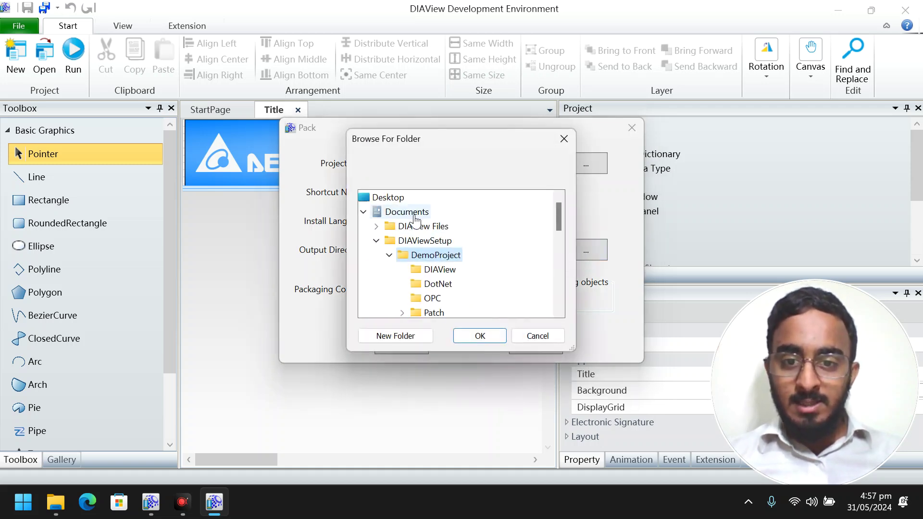
left_click(478, 336)
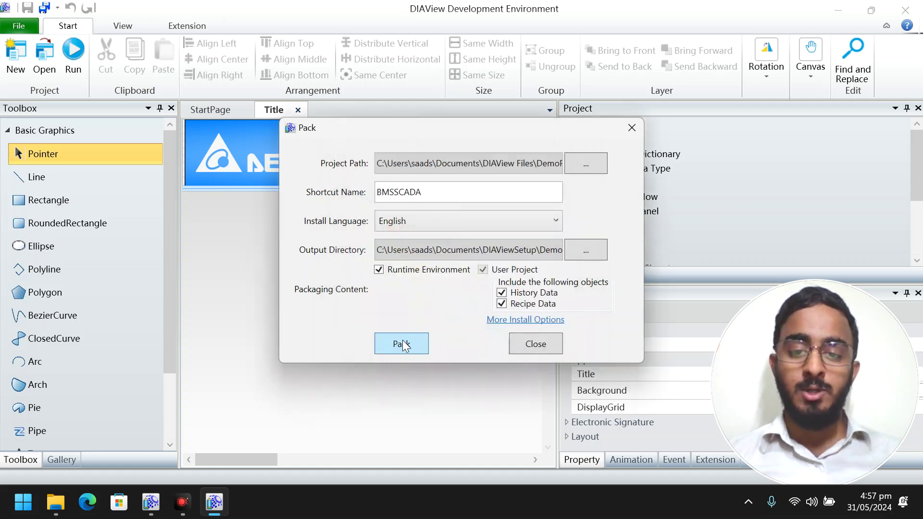
Step: Pack the project and confirm overwriting the existing DemoProject output folder
left_click(402, 344)
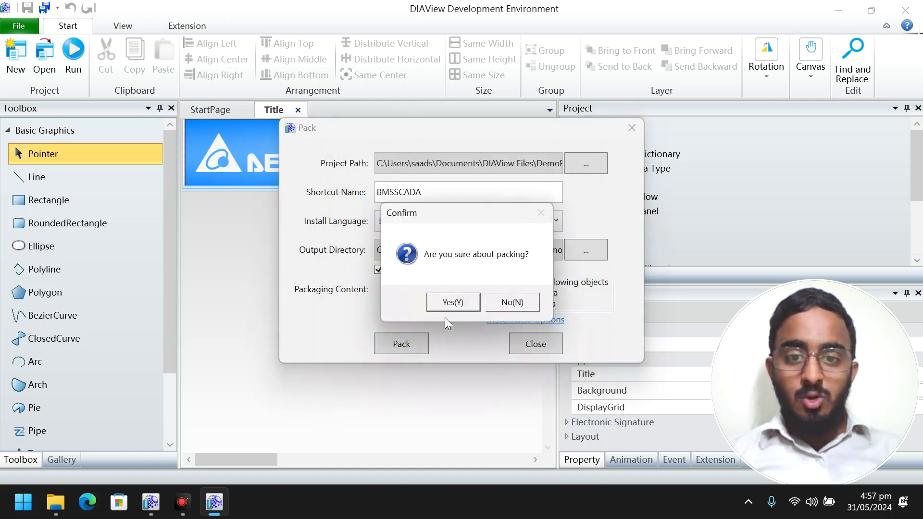
left_click(454, 304)
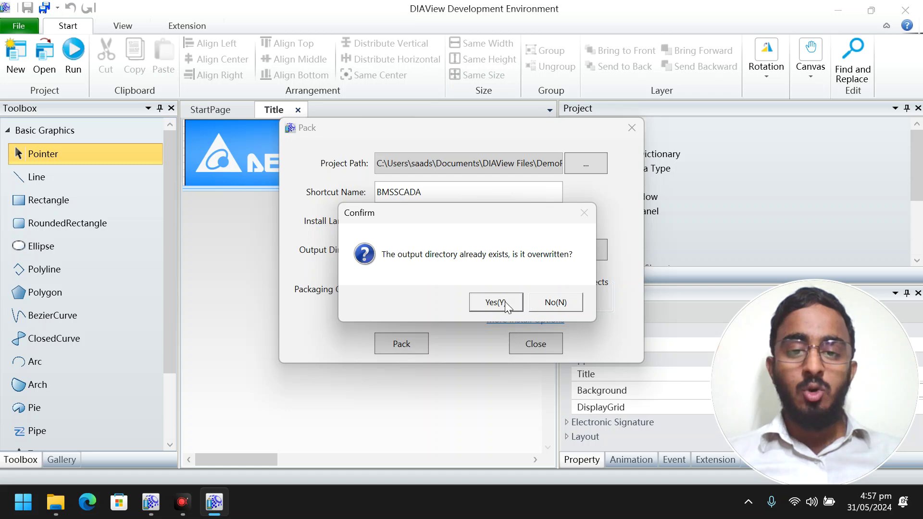
left_click(555, 304)
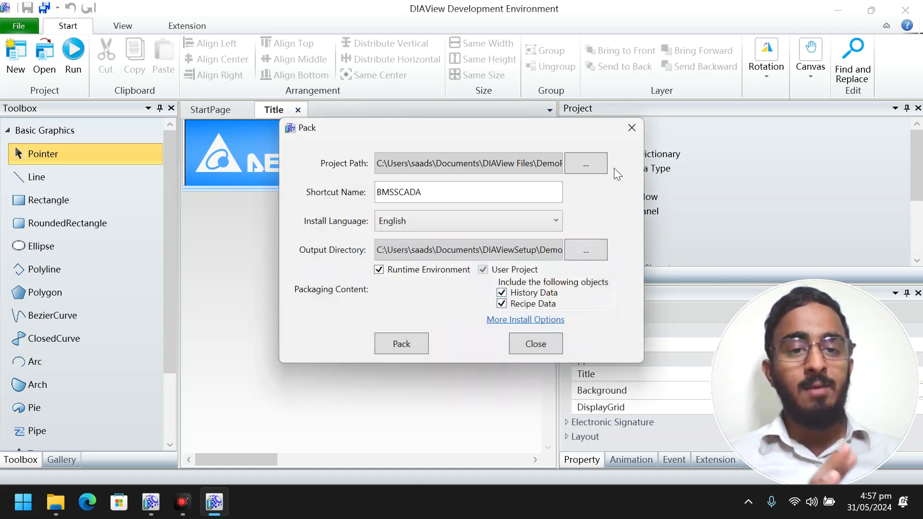
Step: Close the Pack dialog, run the repacked DIAViewSetup.exe, then show the desktop
left_click(631, 128)
key("alt+Tab")
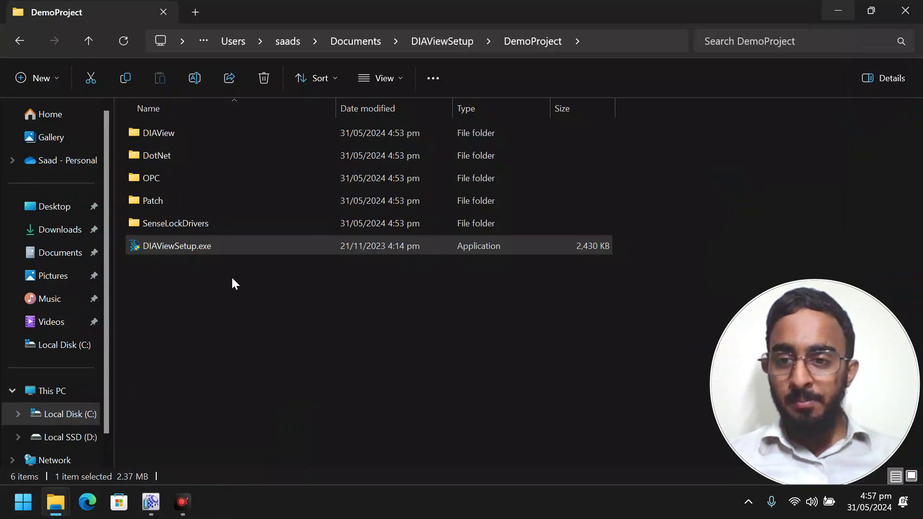
double_click(185, 244)
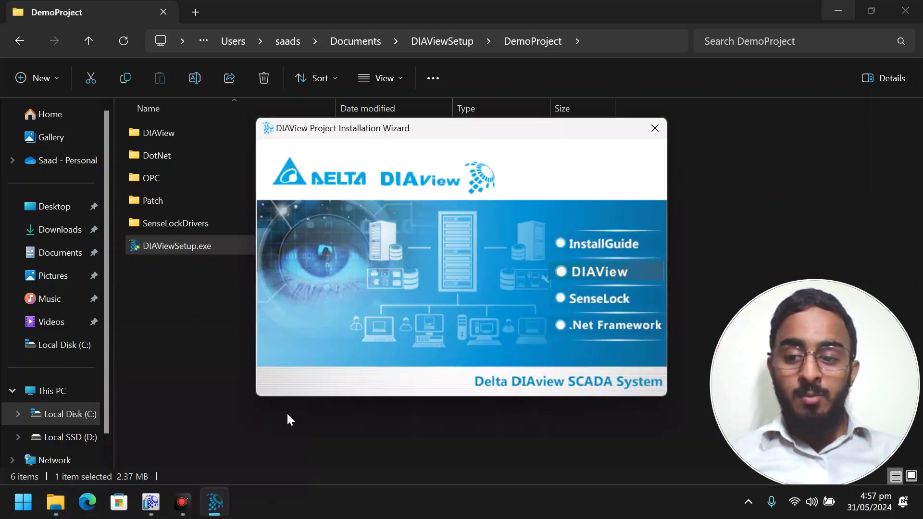
key("super+d")
left_click(362, 322)
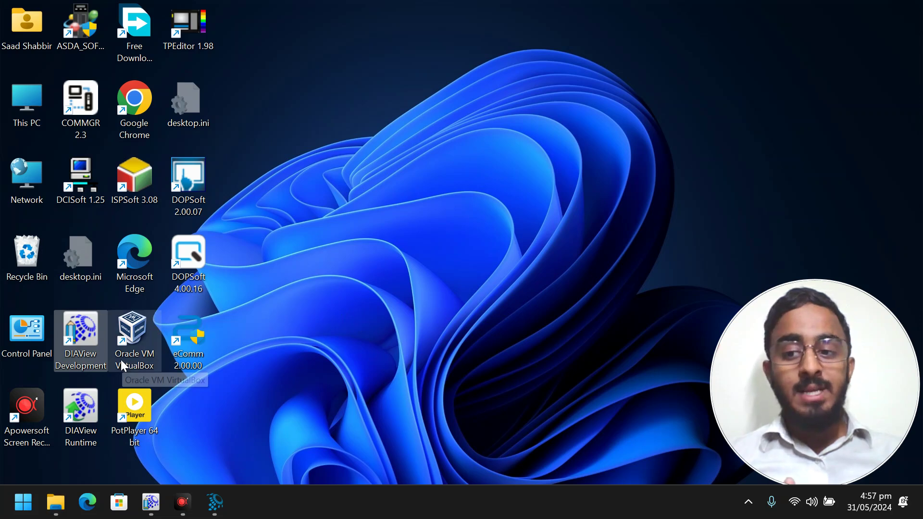
Step: Start the DIAView 4.0 install, accepting the licence and keeping the default destination folder
mouse_move(212, 515)
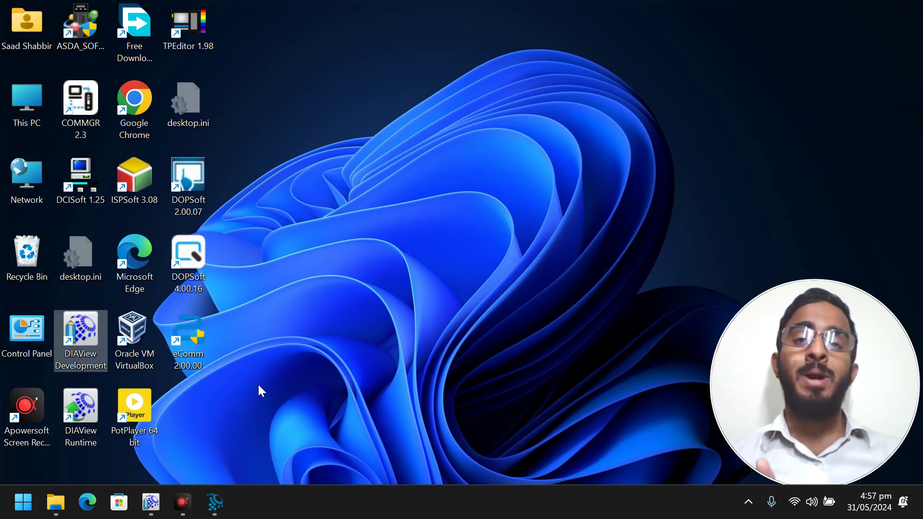
mouse_move(218, 496)
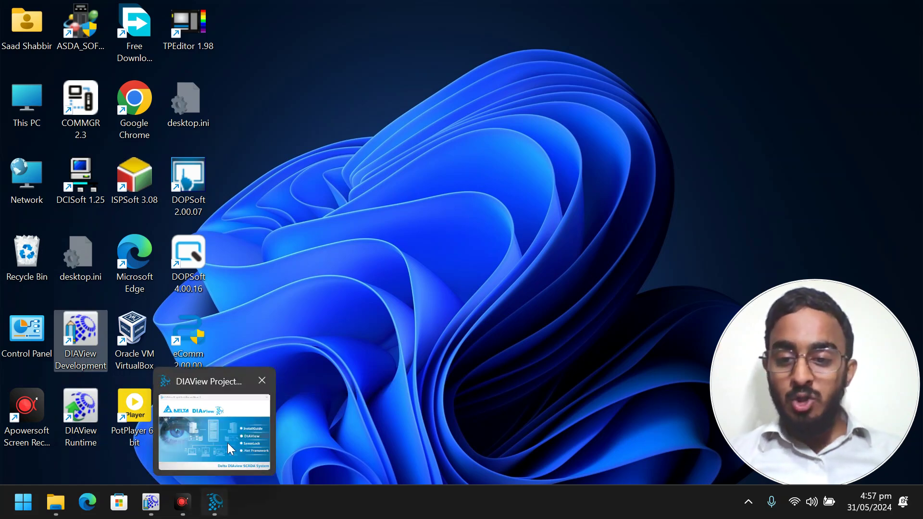
left_click(249, 431)
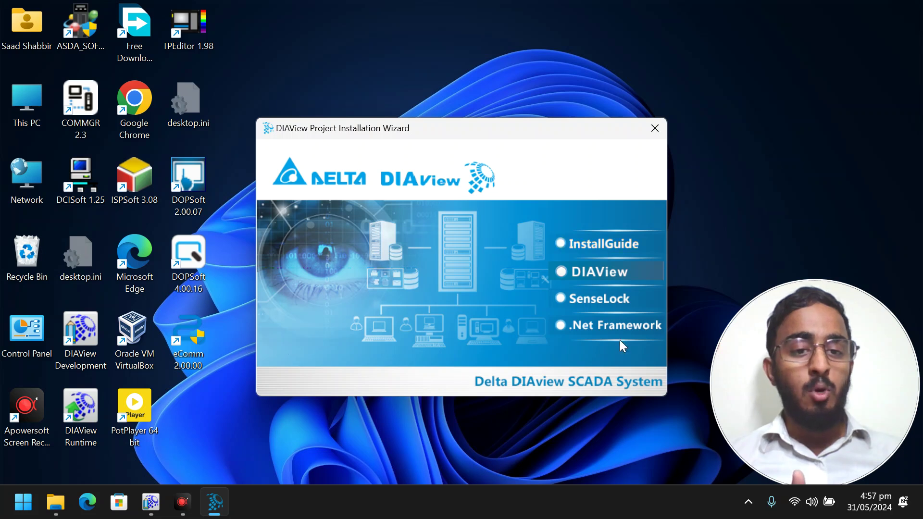
left_click(597, 272)
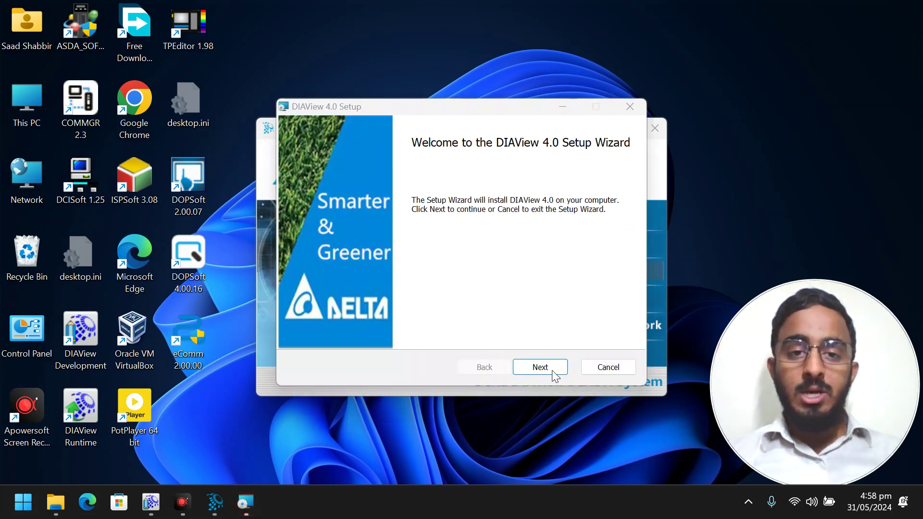
left_click(550, 375)
left_click(421, 331)
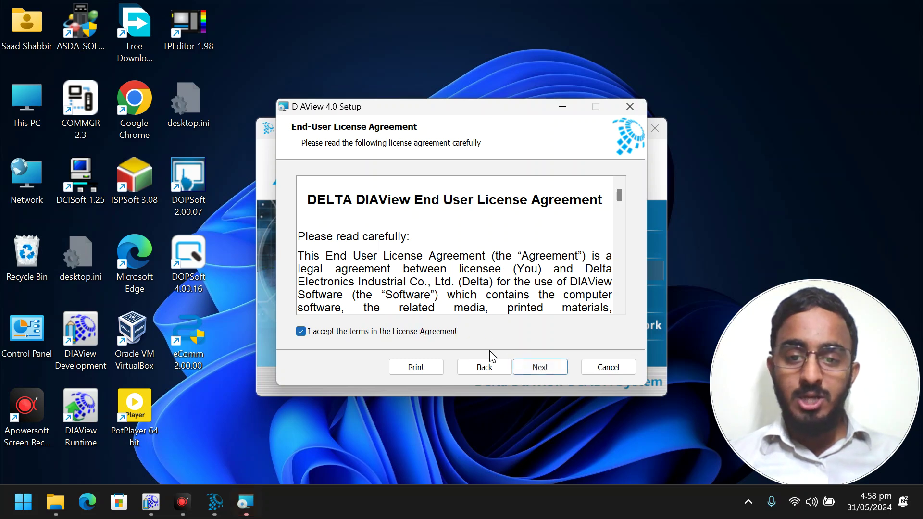
left_click(546, 367)
left_click(545, 367)
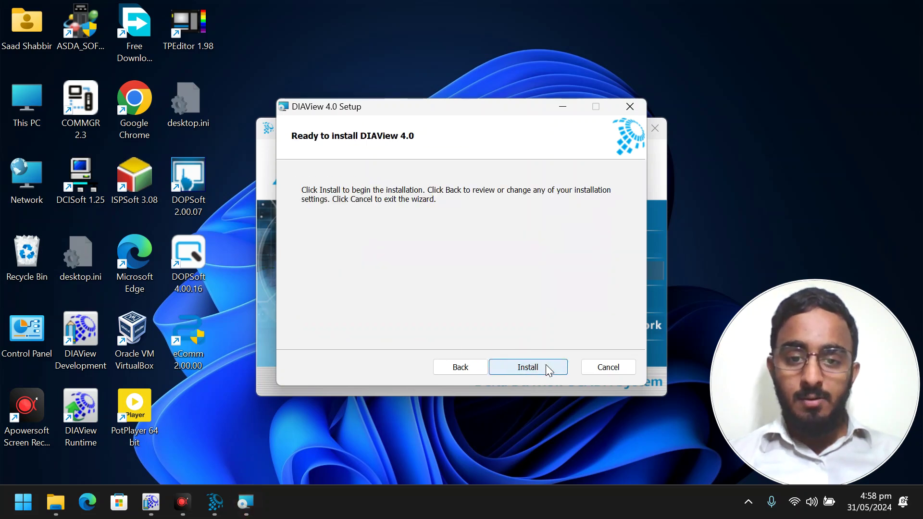
left_click(546, 366)
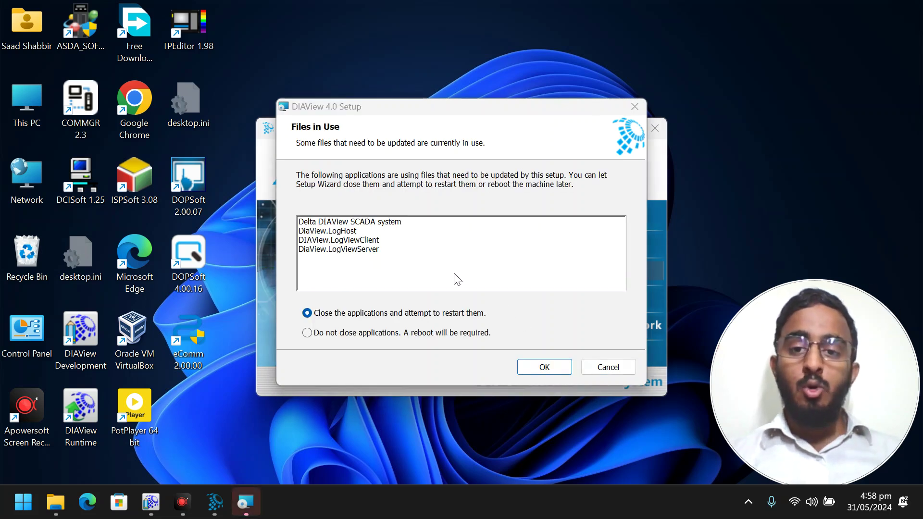
Step: Exit the running DIAView tray app so setup can continue with its files freed
left_click(747, 502)
right_click(718, 456)
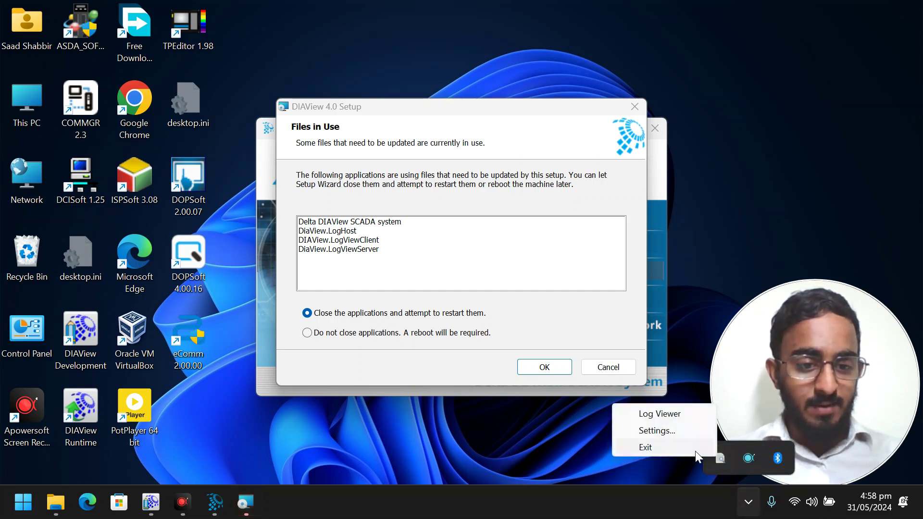
left_click(667, 449)
left_click(510, 296)
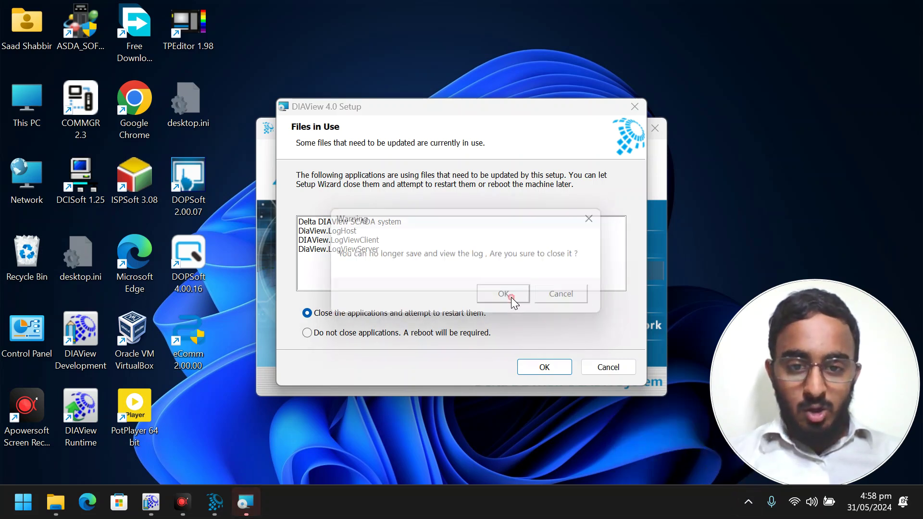
left_click(747, 501)
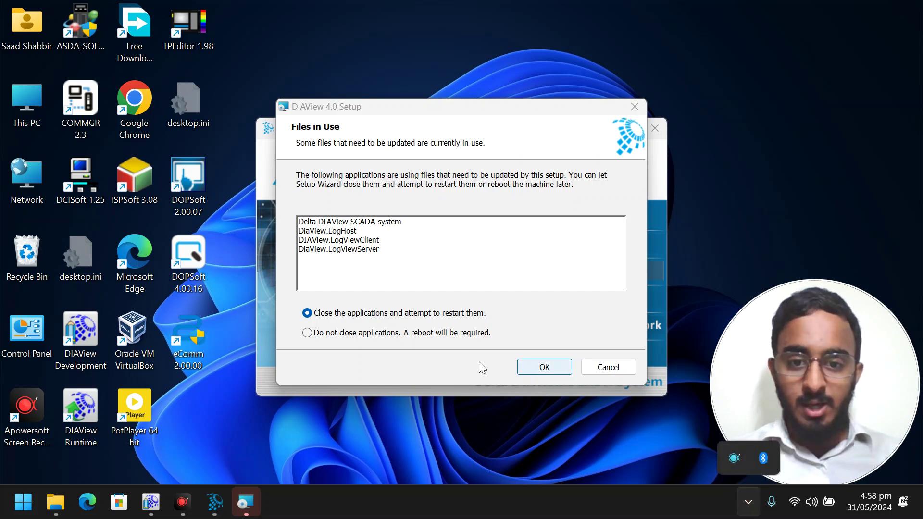
left_click(532, 365)
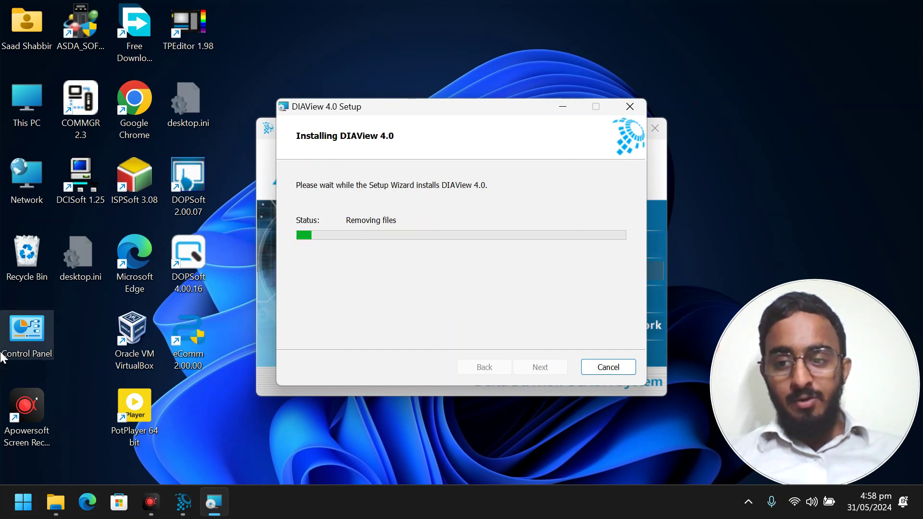
Step: Finish the DIAView 4.0 setup and close the project installation wizard
mouse_move(850, 398)
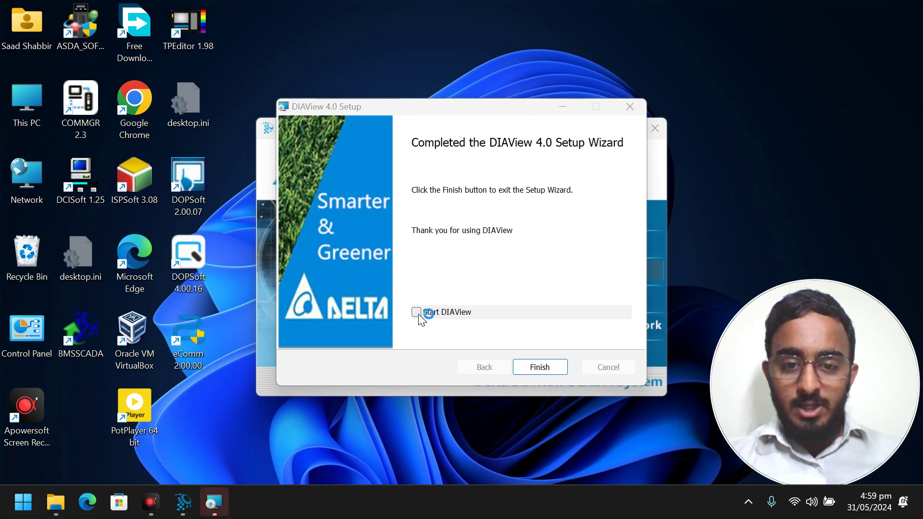
left_click(416, 312)
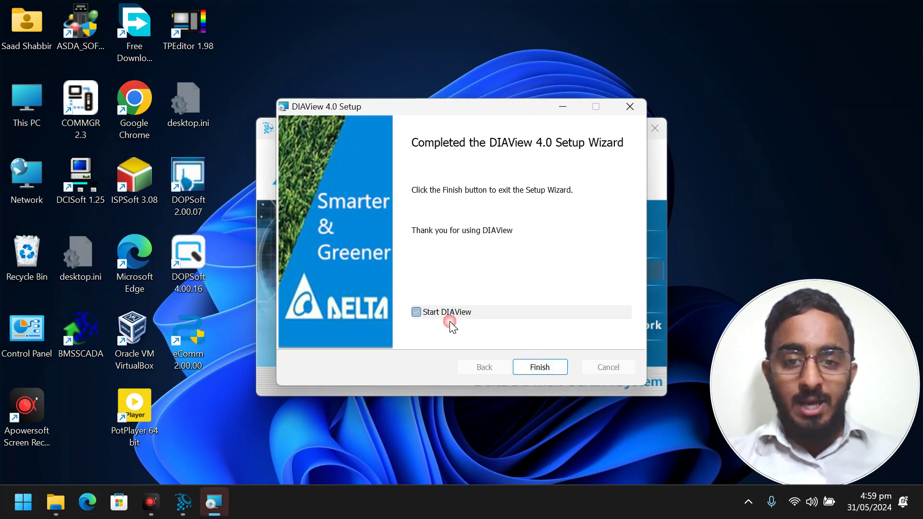
left_click(539, 366)
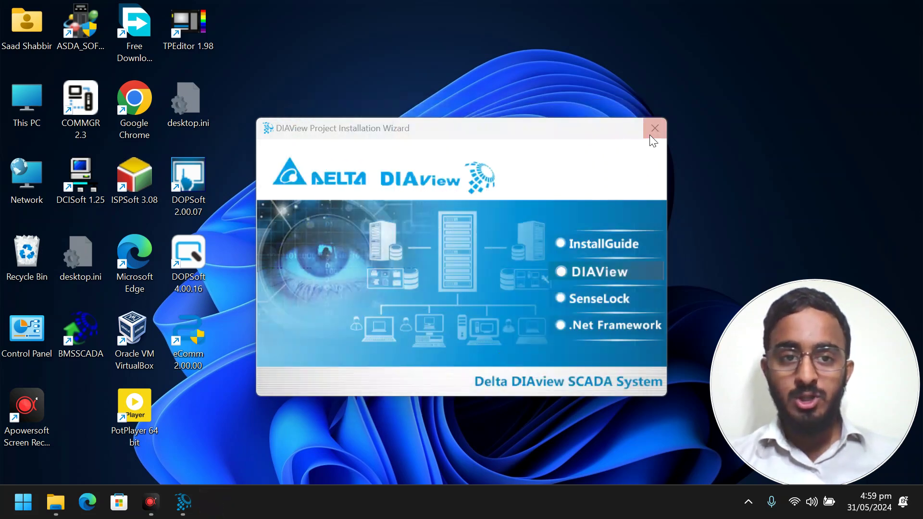
left_click(654, 135)
left_click(24, 502)
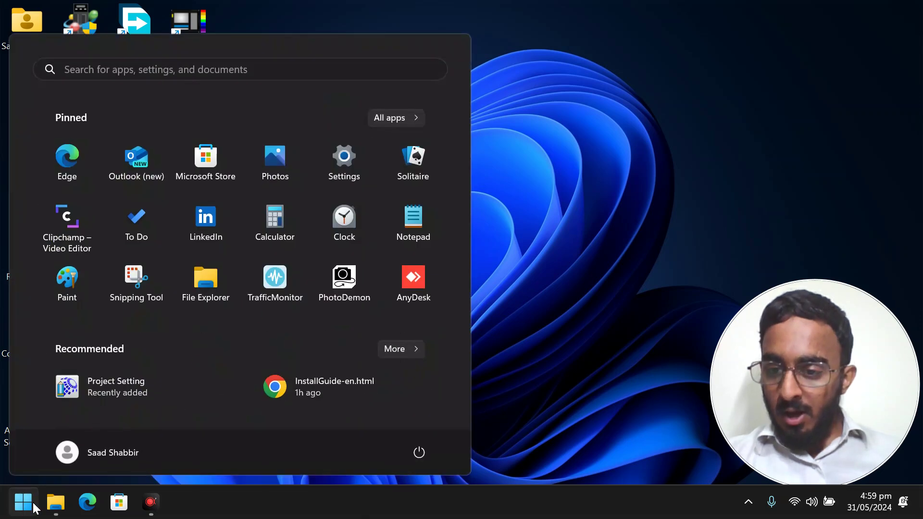
Step: In Project Setting, enable Auto Run, Disable Maximize Button and Prohibit Alt + F4, then save
left_click(119, 385)
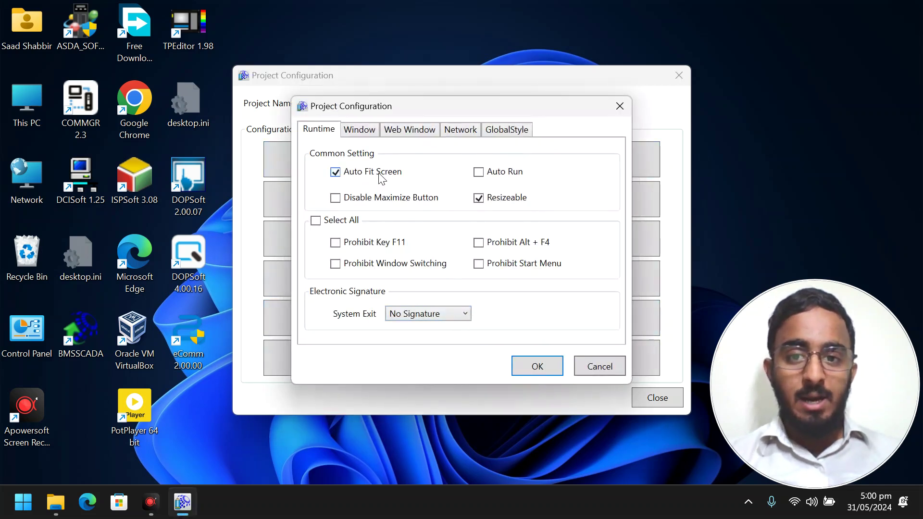
left_click(478, 172)
left_click(336, 199)
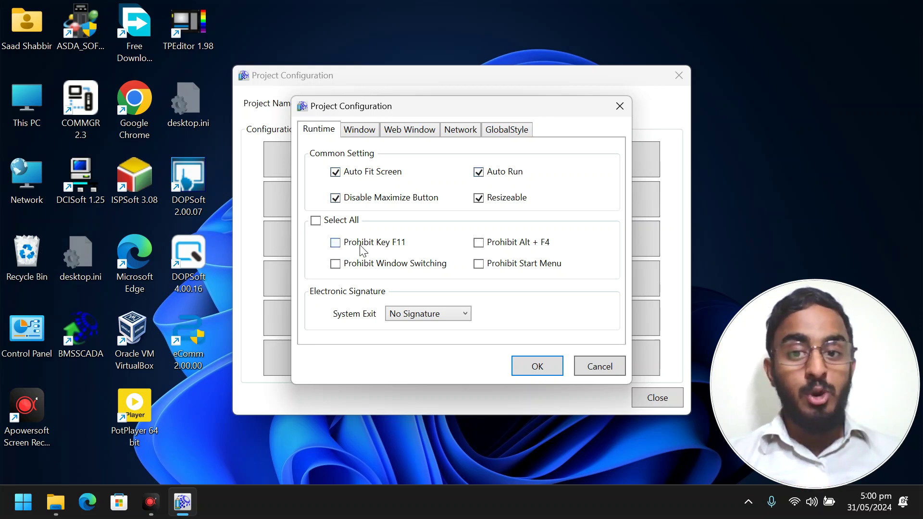
left_click(511, 245)
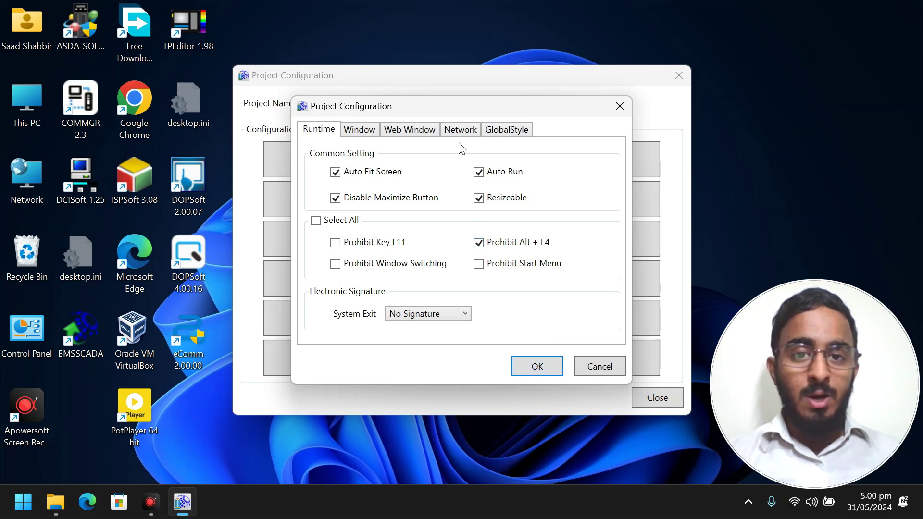
left_click(461, 130)
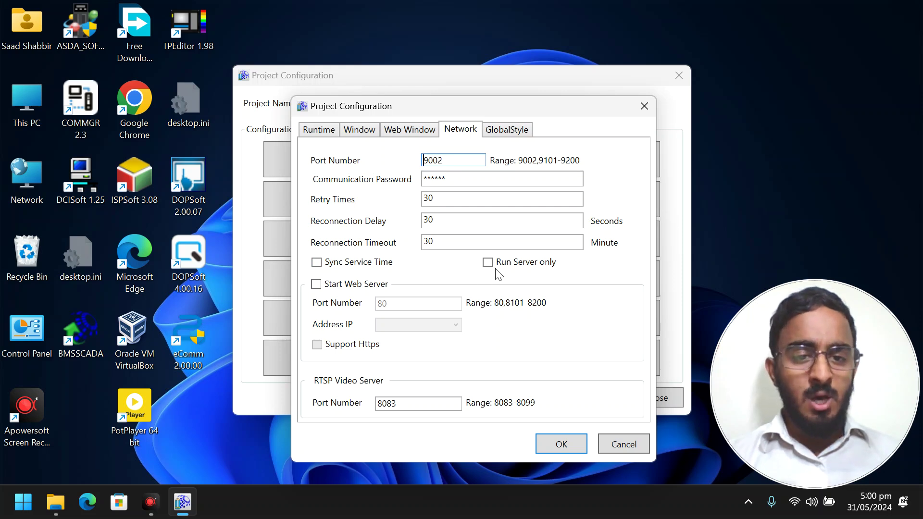
left_click(561, 446)
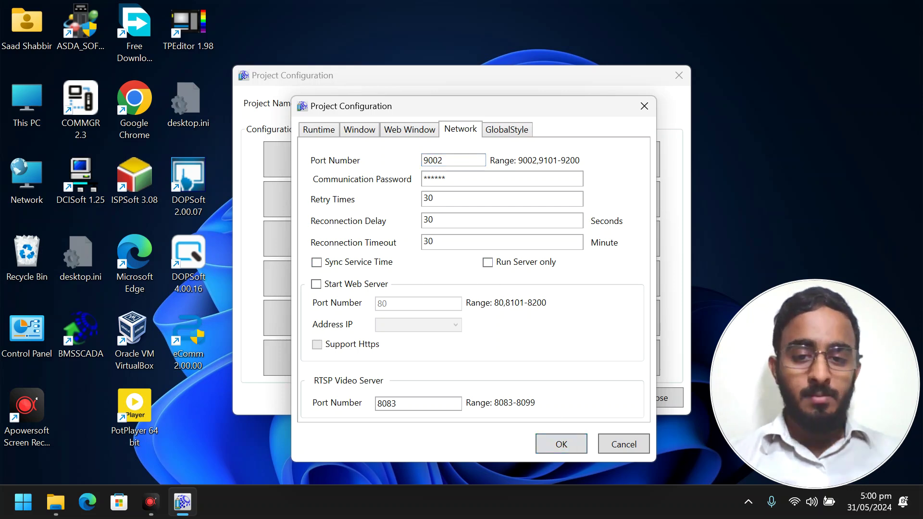
left_click(874, 452)
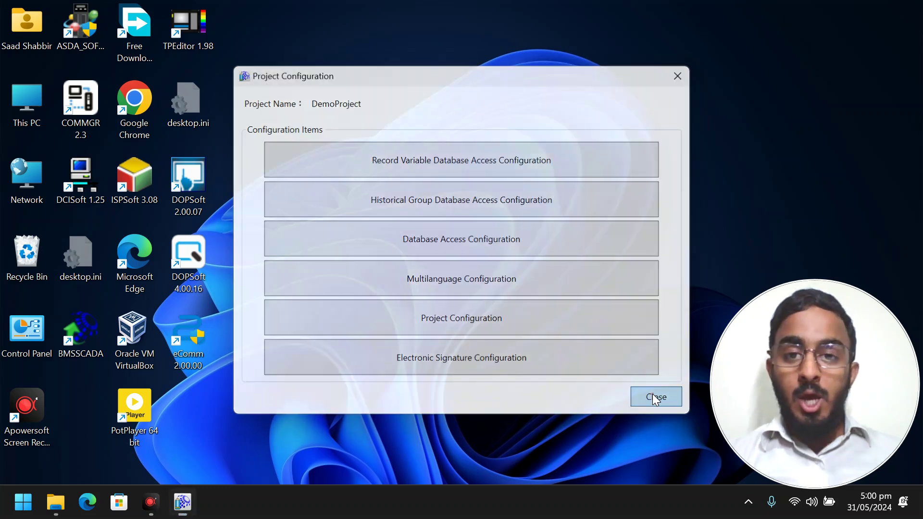
Step: Close Project Configuration and open the Startup folder through the Run box
left_click(653, 397)
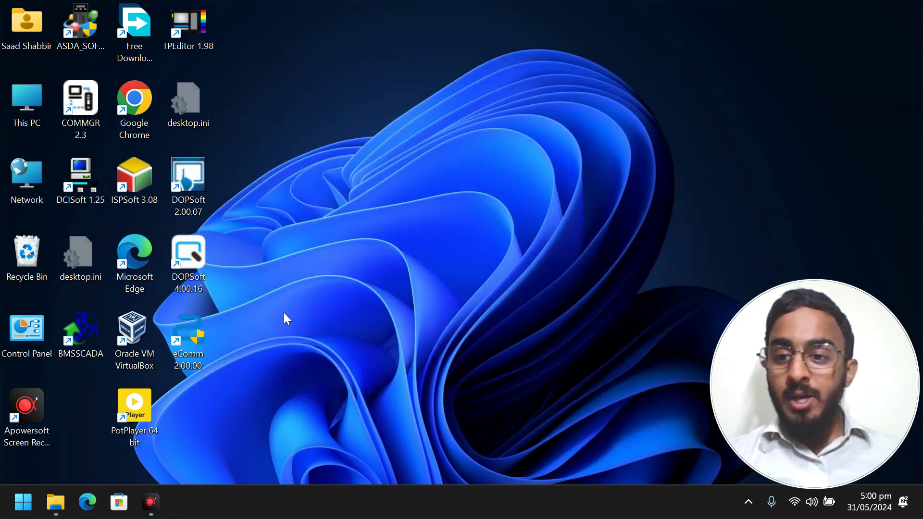
left_click(55, 512)
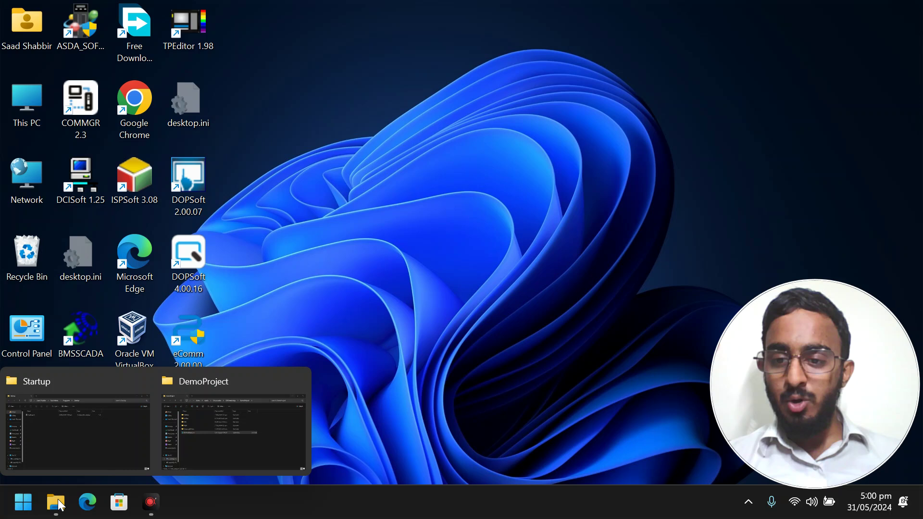
left_click(104, 443)
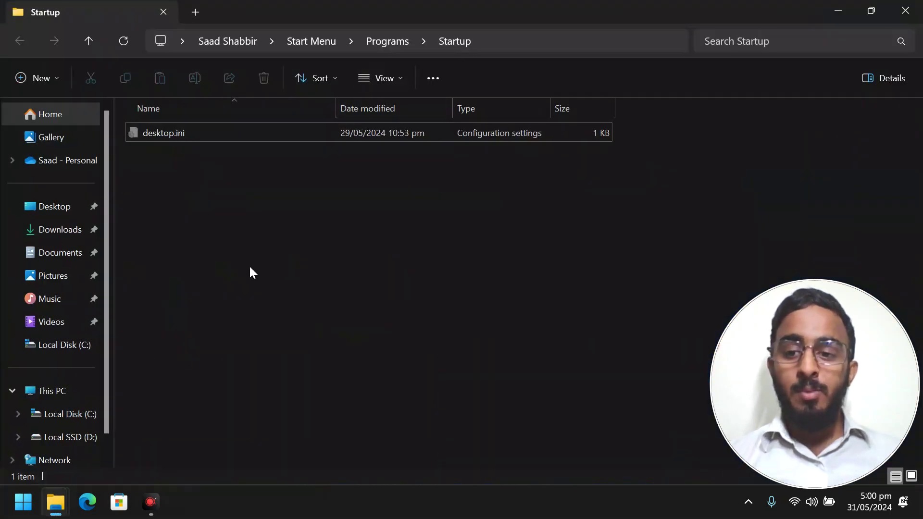
left_click(20, 514)
type("run")
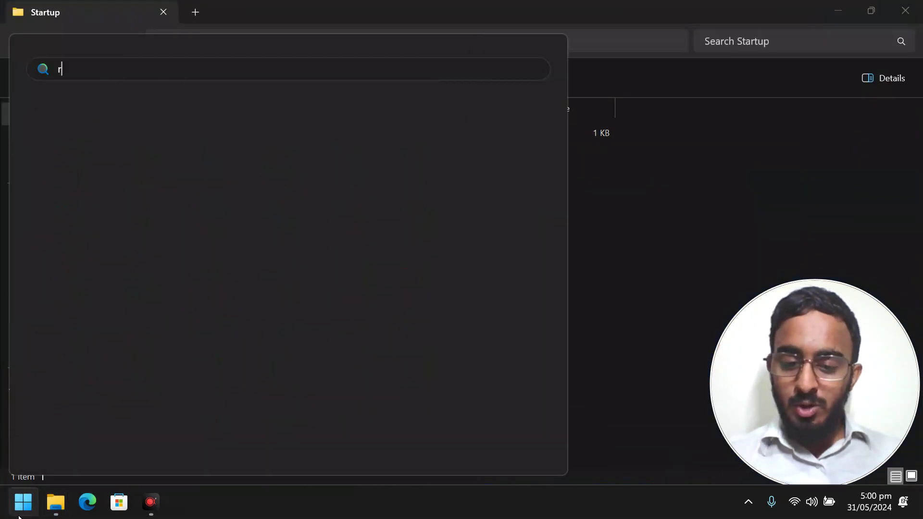
left_click(91, 227)
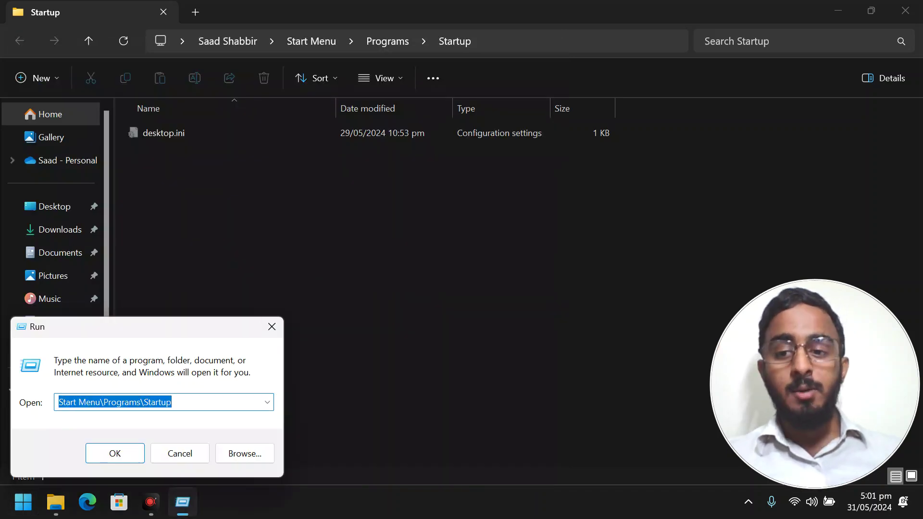
left_click(172, 404)
left_click(118, 453)
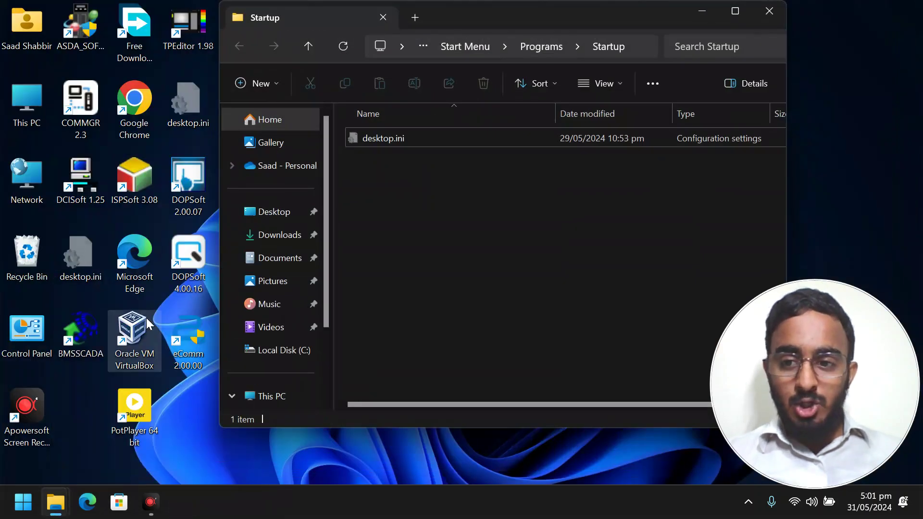
Step: Paste the BMSSCADA desktop shortcut into the Startup folder
left_click(84, 330)
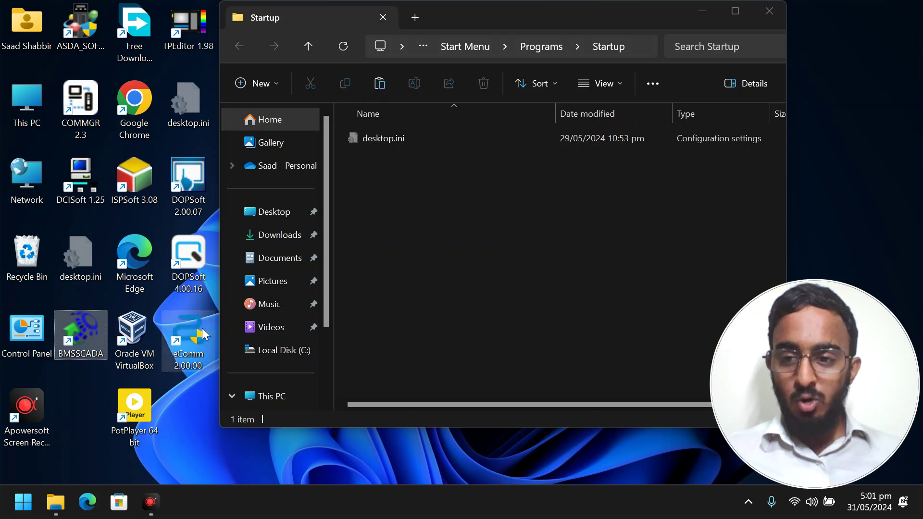
left_click(486, 254)
key("ctrl+v")
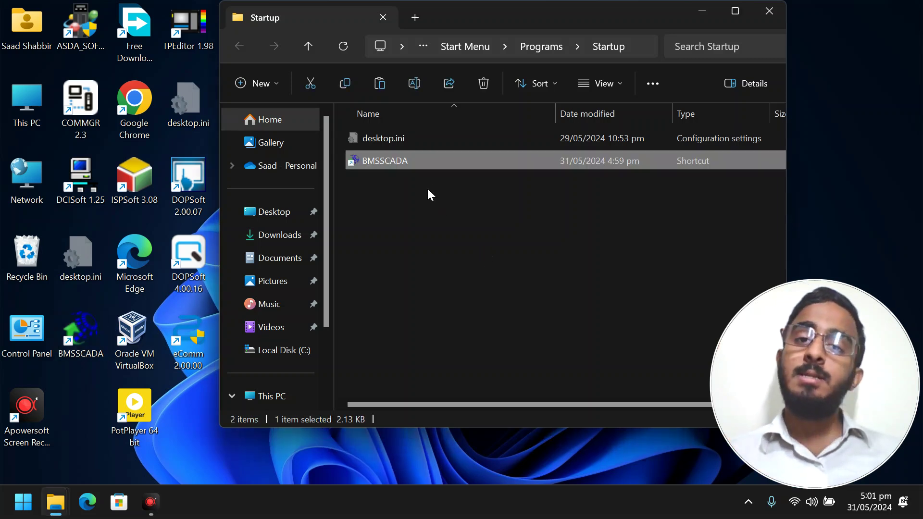
Step: Launch BMSSCADA from its desktop shortcut, close the Startup folder, and run dongle-free in demo mode
left_click(873, 451)
left_click(80, 338)
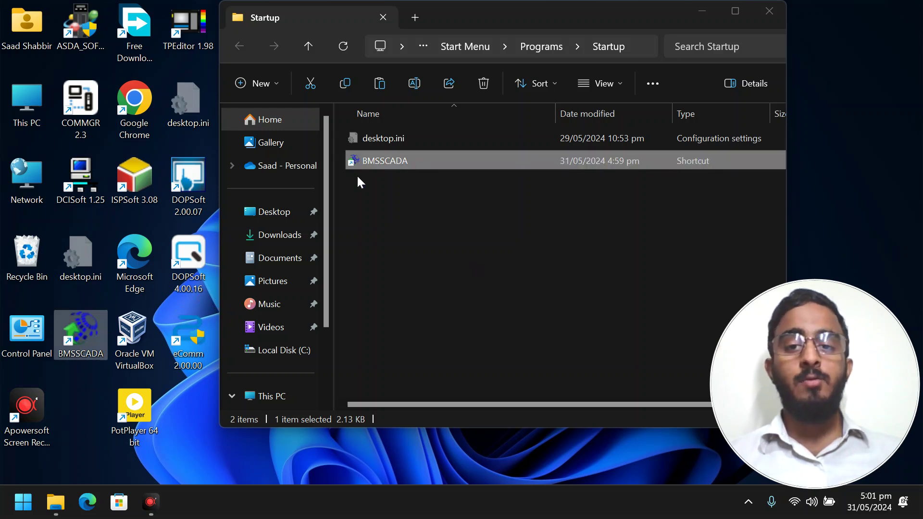
left_click(761, 12)
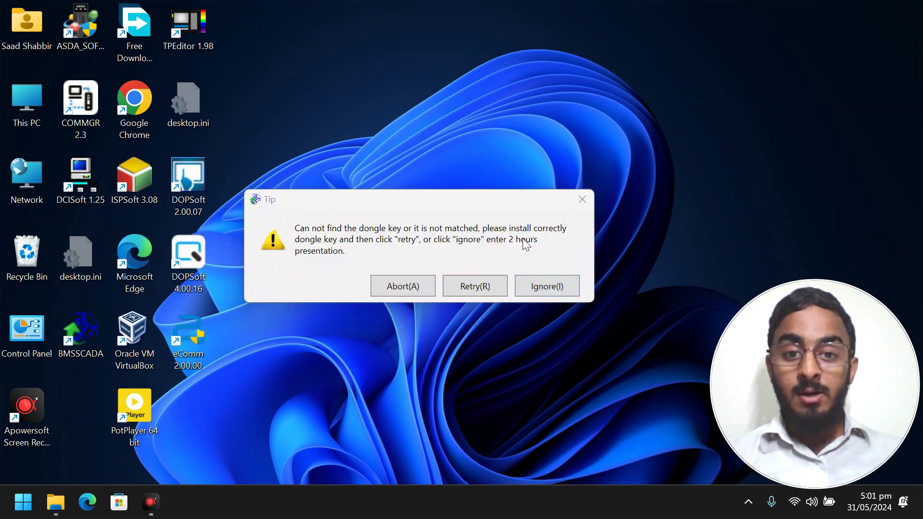
left_click(548, 285)
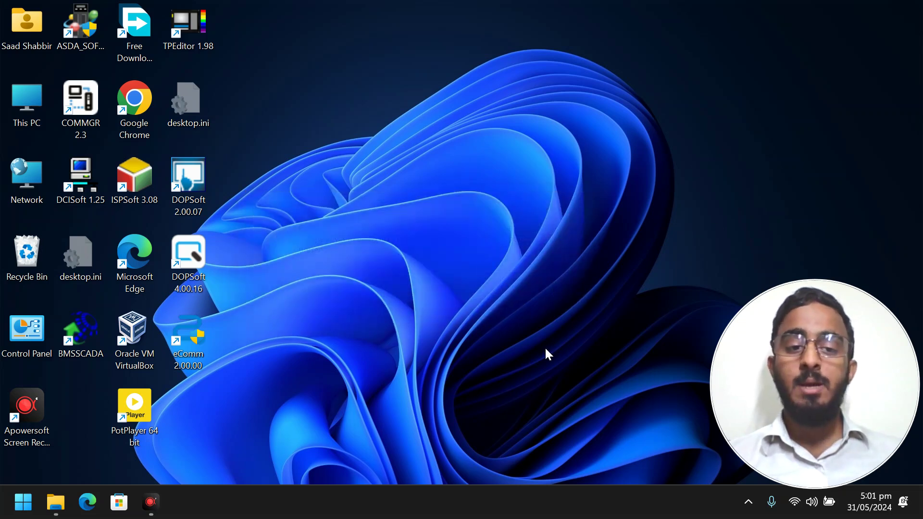